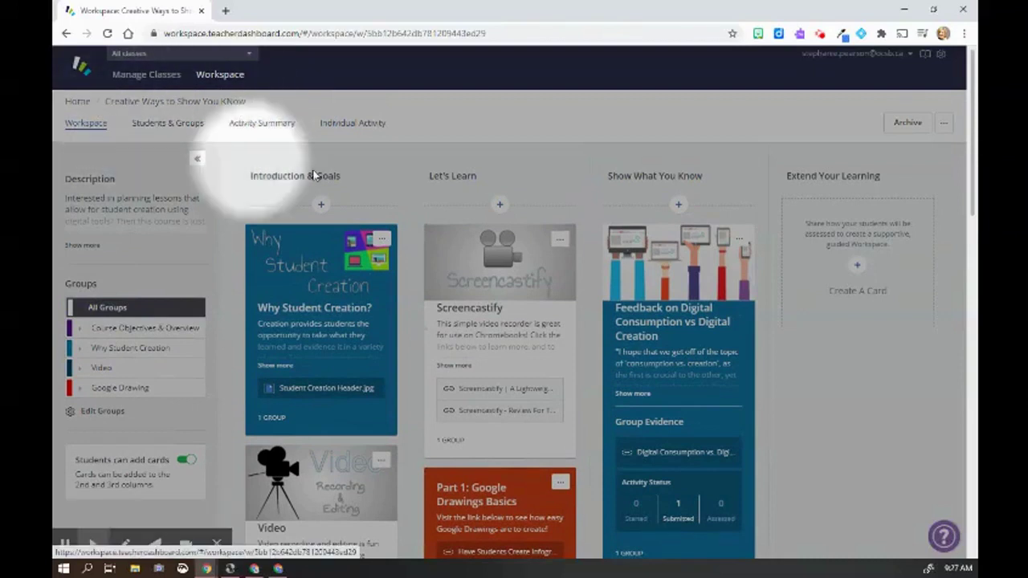
# Step: Open the Google Drawings card's list of submitted work and view Student16's self portrait poster
pyautogui.scroll(-2, 695, 232)
pyautogui.scroll(-3, 695, 233)
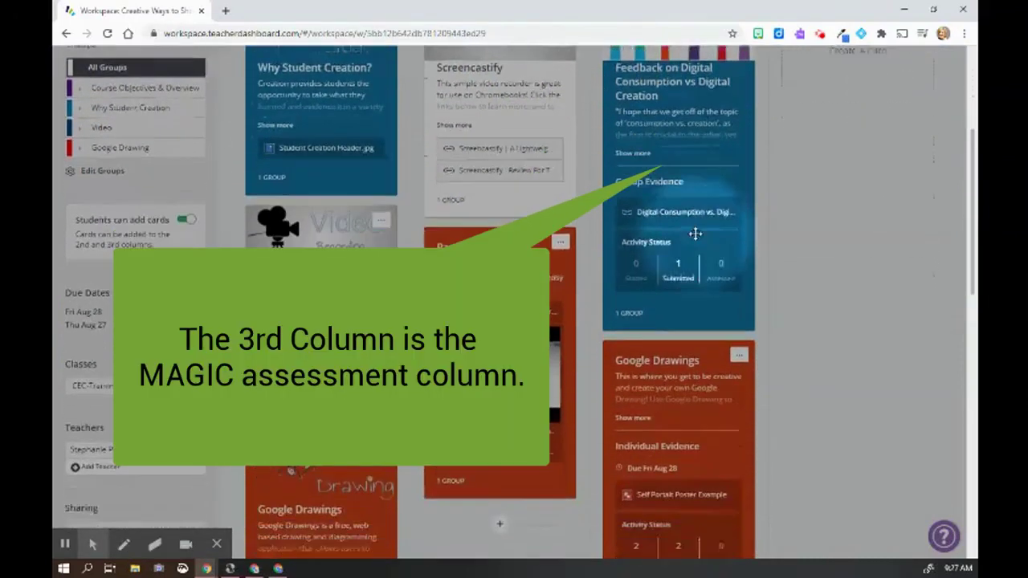
pyautogui.scroll(2, 694, 233)
pyautogui.scroll(4, 695, 233)
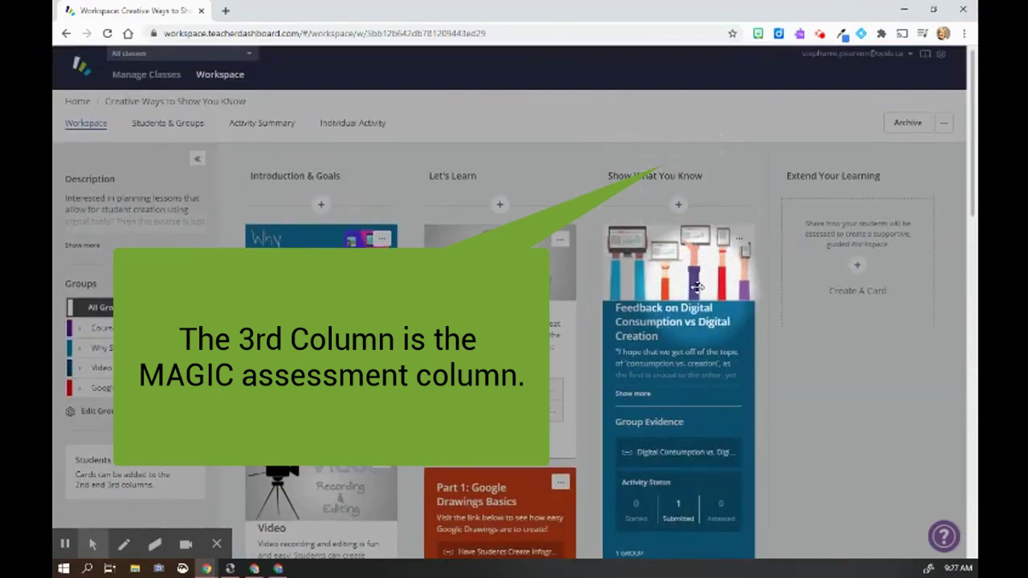
pyautogui.scroll(-3, 694, 265)
pyautogui.scroll(-3, 697, 287)
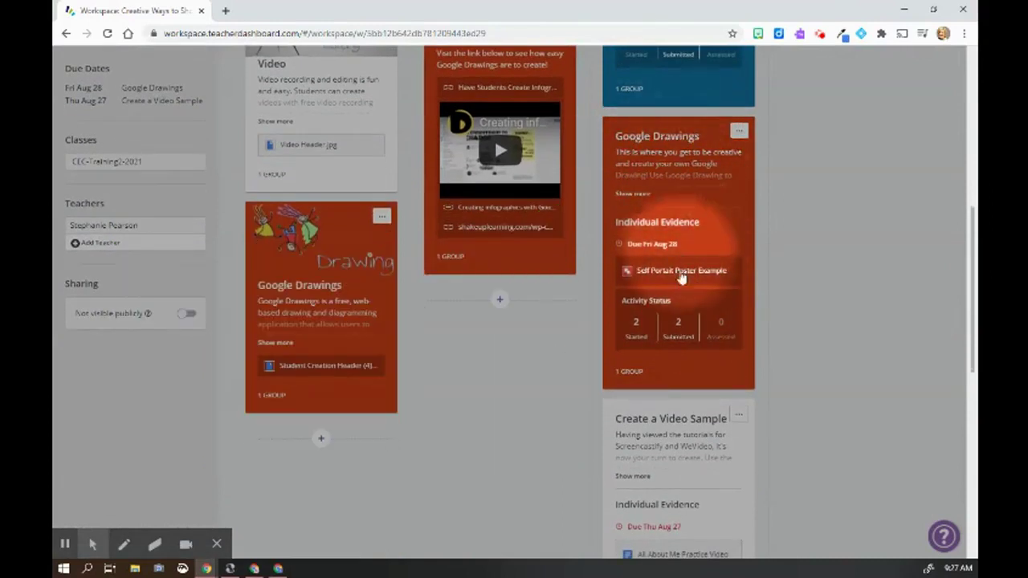
pyautogui.click(679, 329)
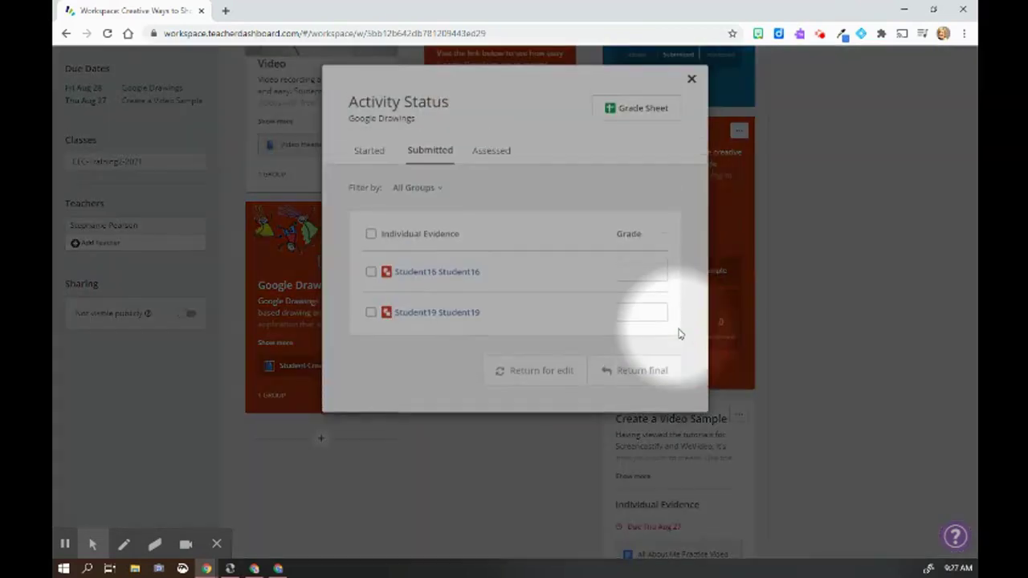
pyautogui.click(428, 275)
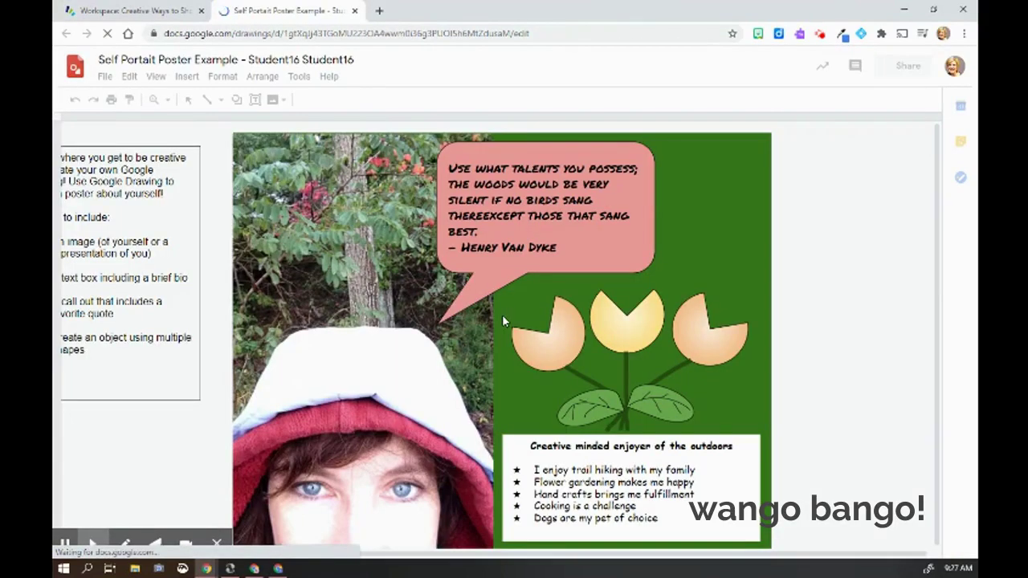
# Step: Go back to the workspace and return Student16's Google Drawings submission for edit
pyautogui.click(175, 10)
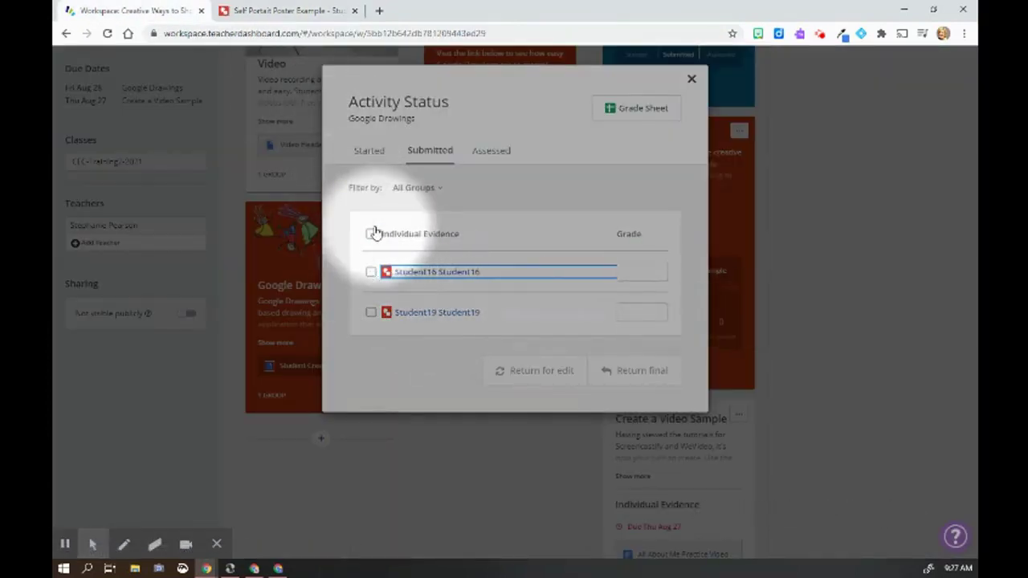
pyautogui.click(371, 273)
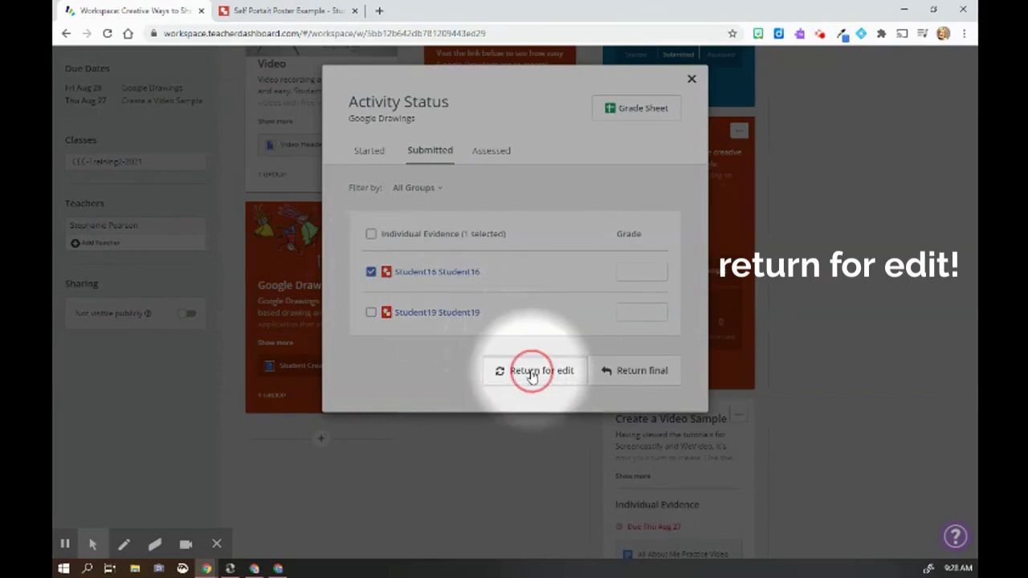
pyautogui.click(530, 374)
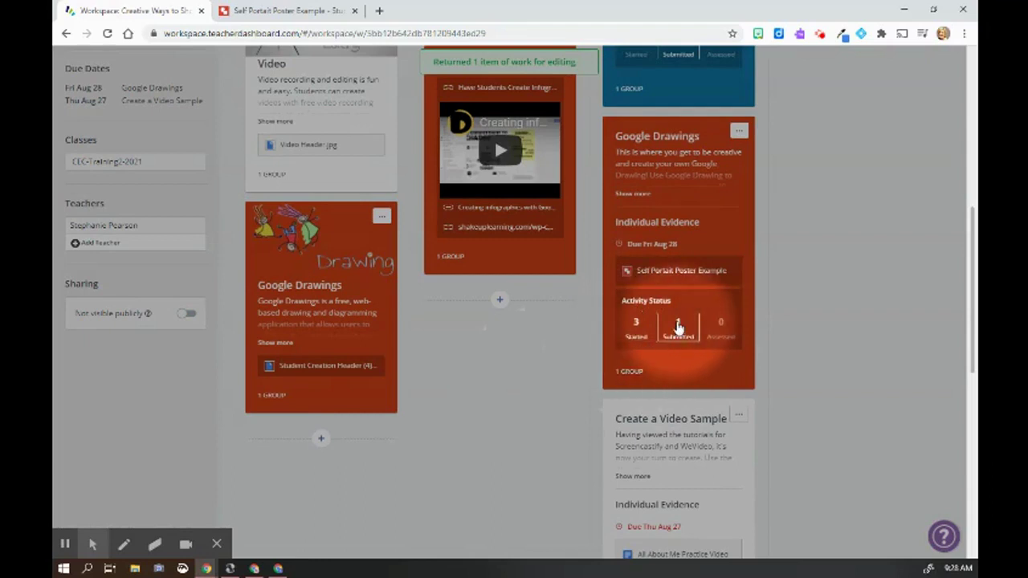
# Step: From the Google Drawings card's started work, submit the evidence of Student17 and Student16 on their behalf
pyautogui.click(637, 327)
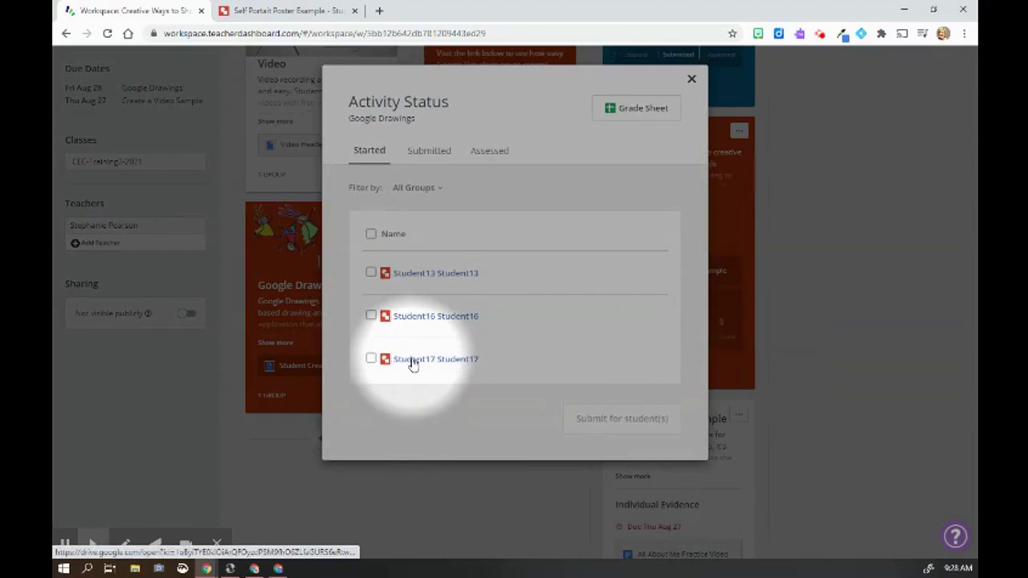
pyautogui.moveTo(409, 361)
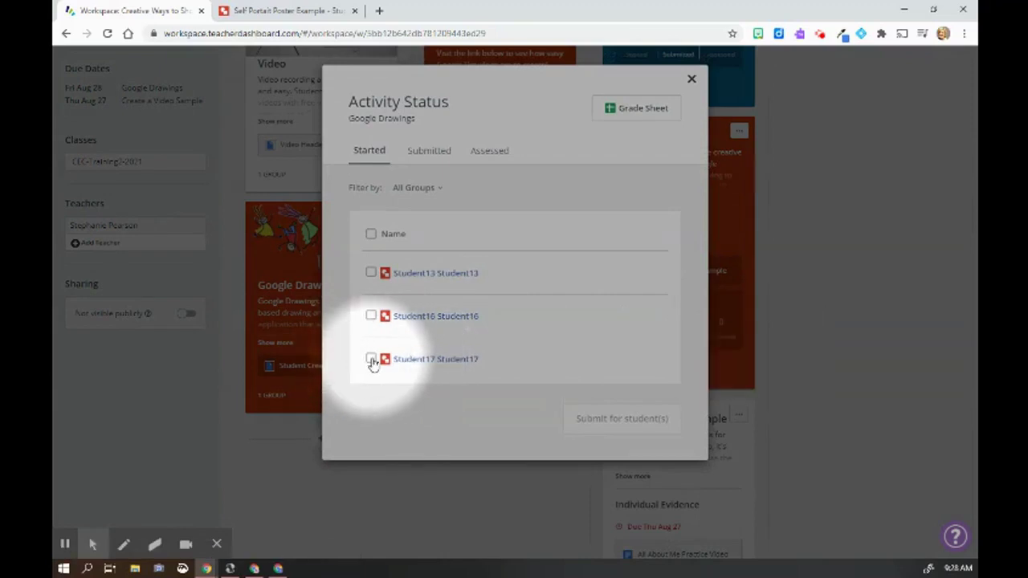
pyautogui.click(371, 359)
pyautogui.click(372, 317)
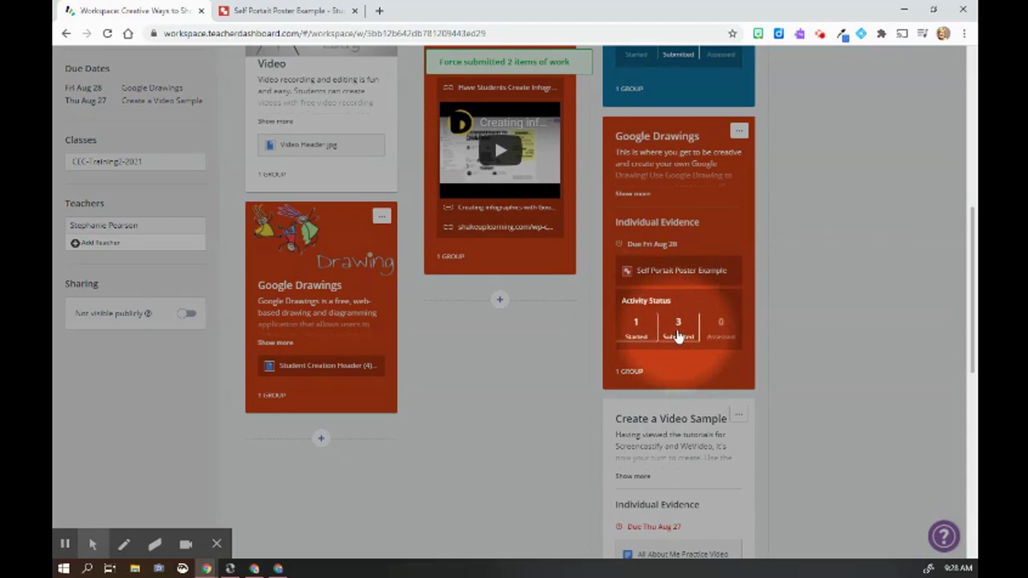
pyautogui.scroll(4, 677, 336)
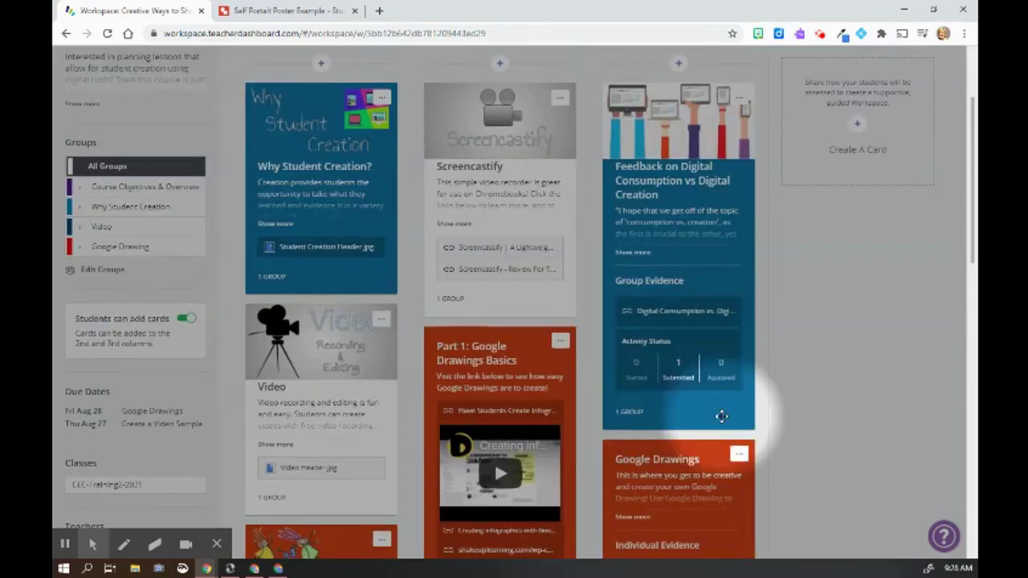
pyautogui.click(679, 370)
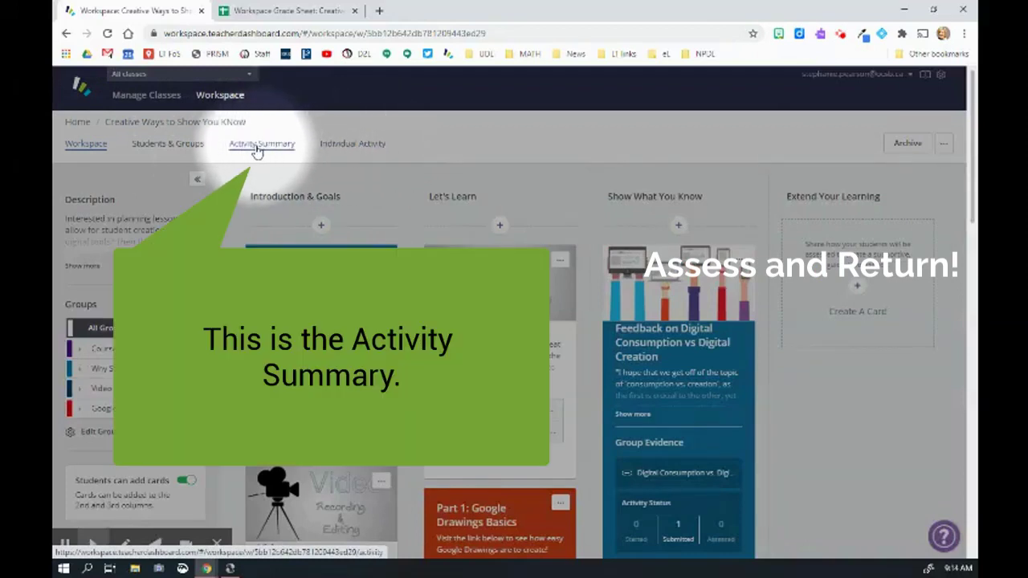
# Step: Open the workspace's Activity Summary and examine the learner activity, submitted evidence and evidence activity lists
pyautogui.click(259, 145)
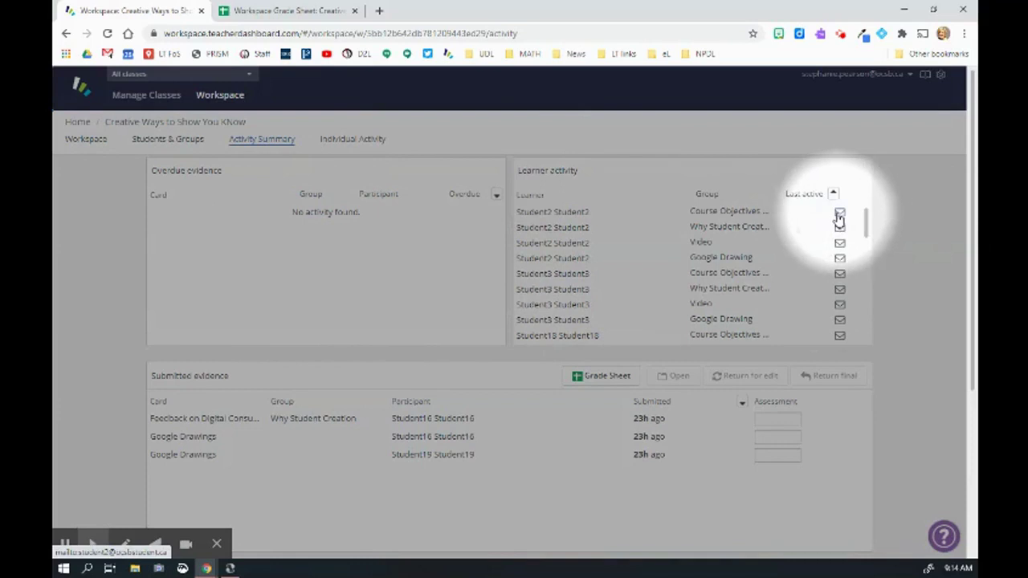
pyautogui.scroll(-5, 764, 268)
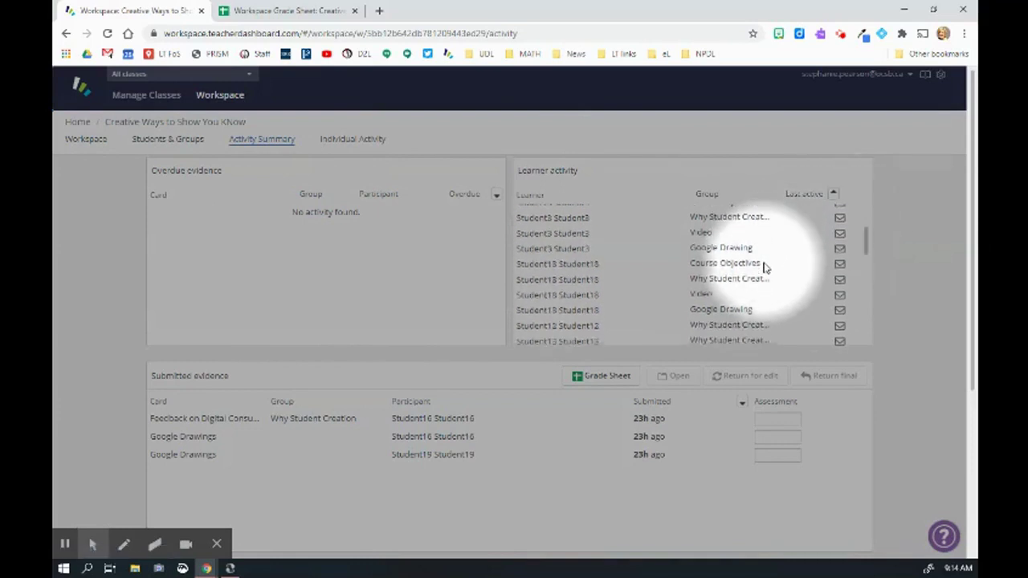
pyautogui.scroll(-3, 608, 445)
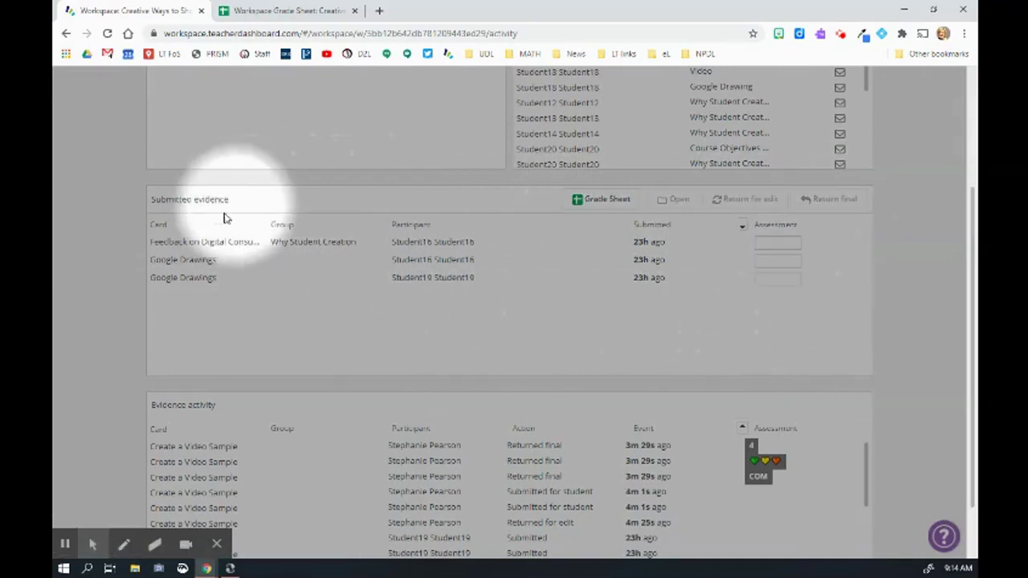
pyautogui.scroll(-2, 693, 314)
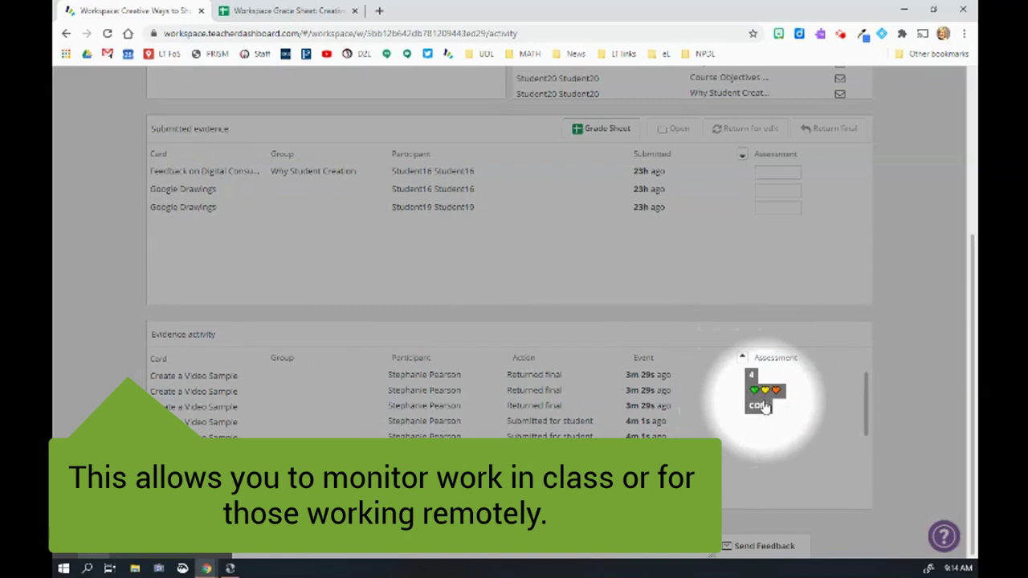
pyautogui.scroll(-5, 763, 406)
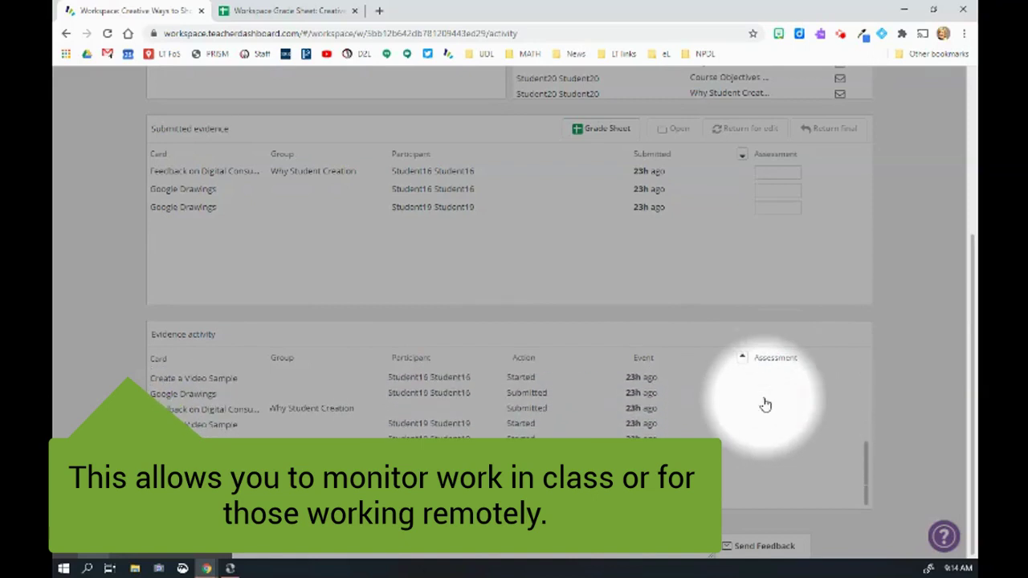
pyautogui.scroll(5, 530, 405)
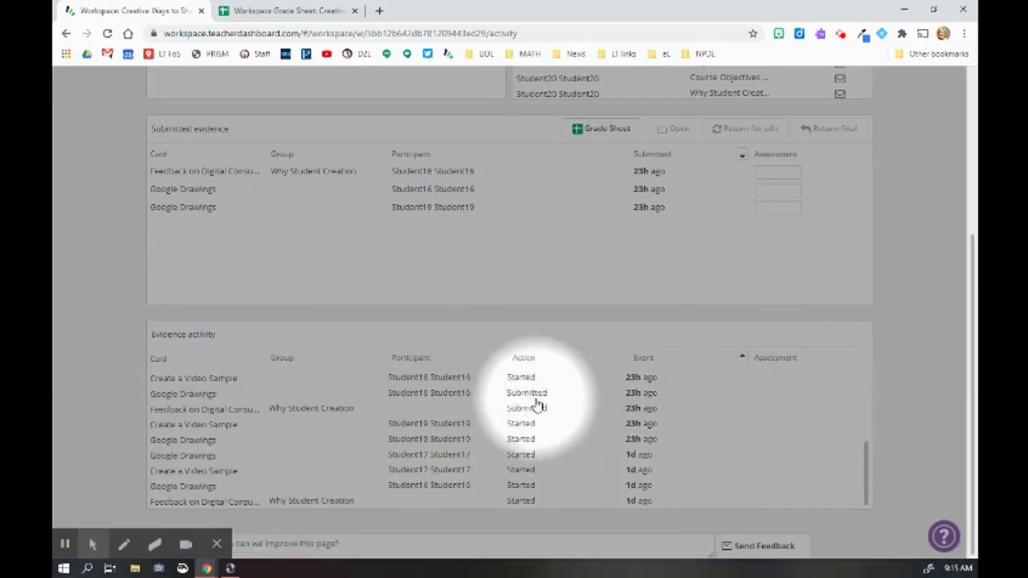
pyautogui.scroll(-5, 539, 406)
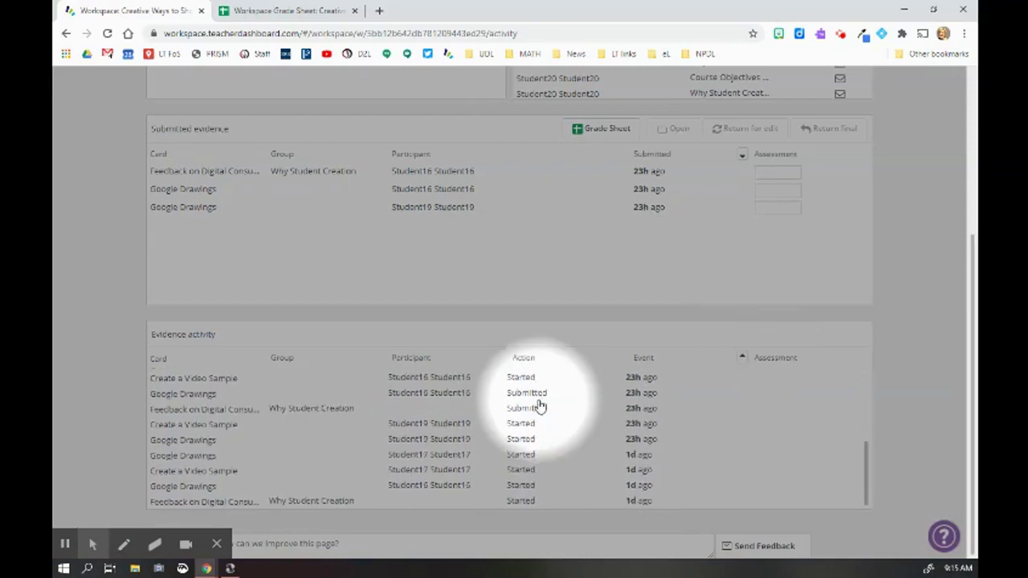
pyautogui.scroll(5, 538, 406)
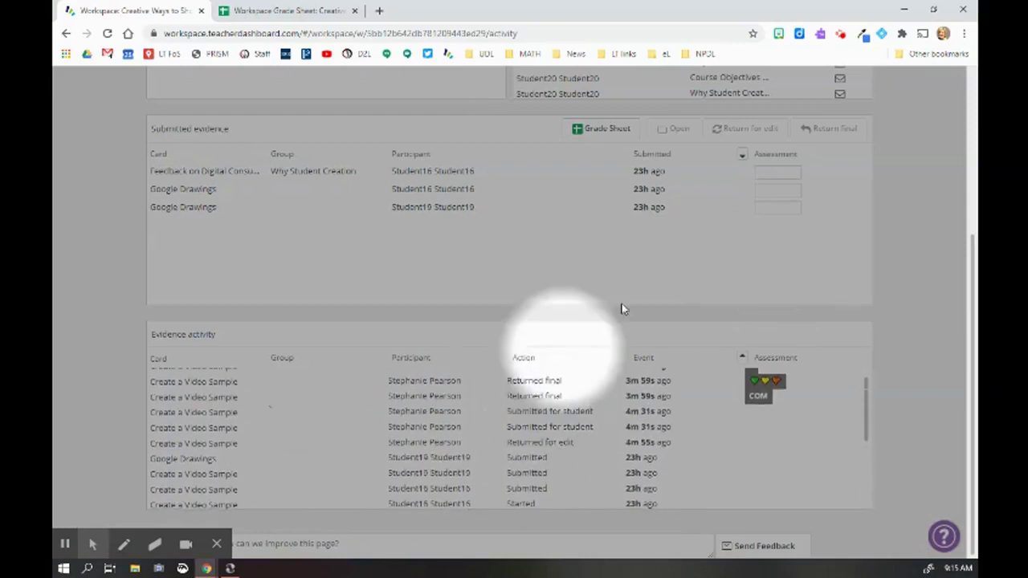
pyautogui.scroll(3, 712, 294)
pyautogui.scroll(2, 712, 294)
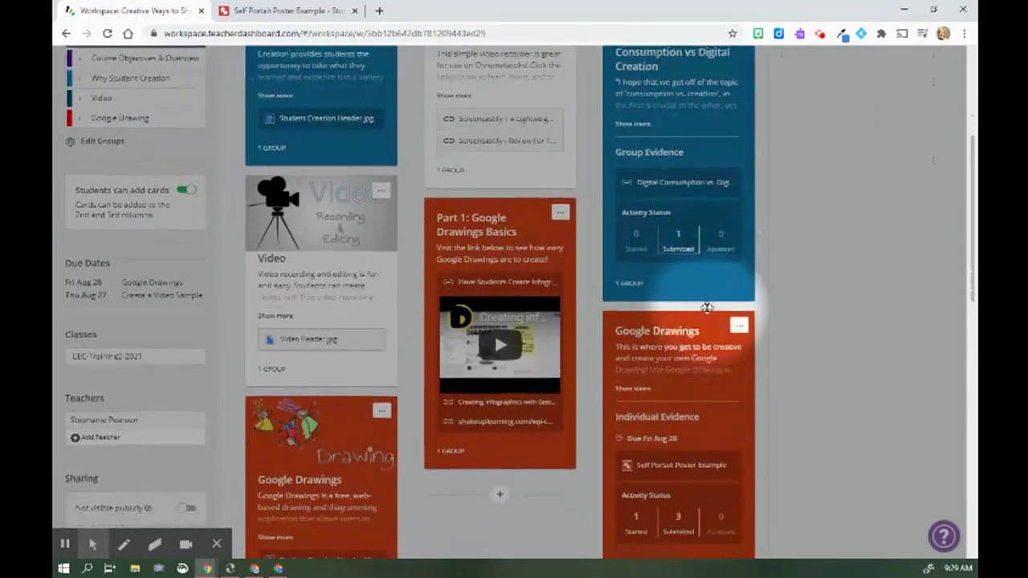
# Step: In the Google Drawings card's submitted work, enter the grade com for Student16 and 4 for Student17
pyautogui.scroll(-3, 707, 308)
pyautogui.click(678, 302)
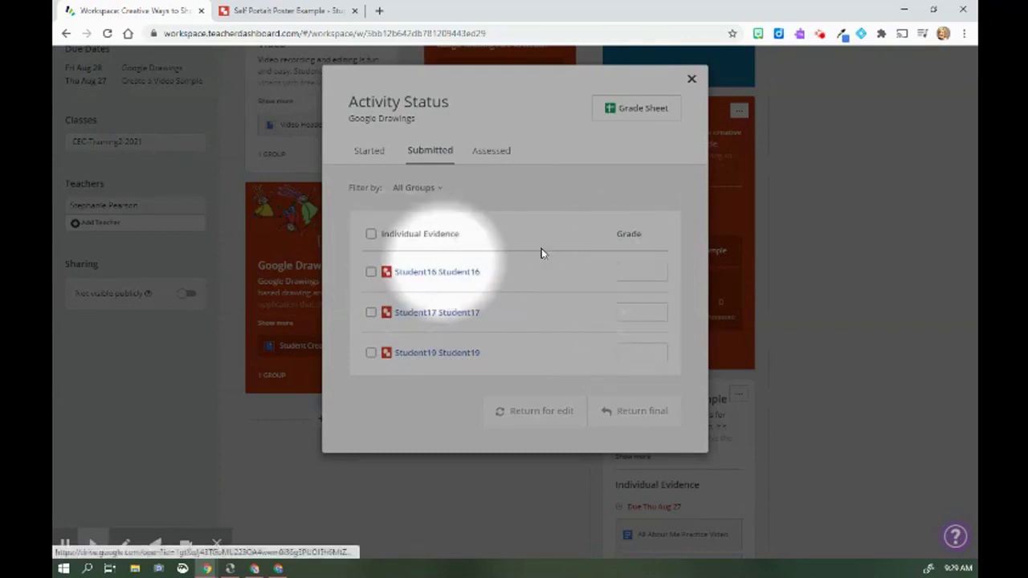
pyautogui.click(647, 276)
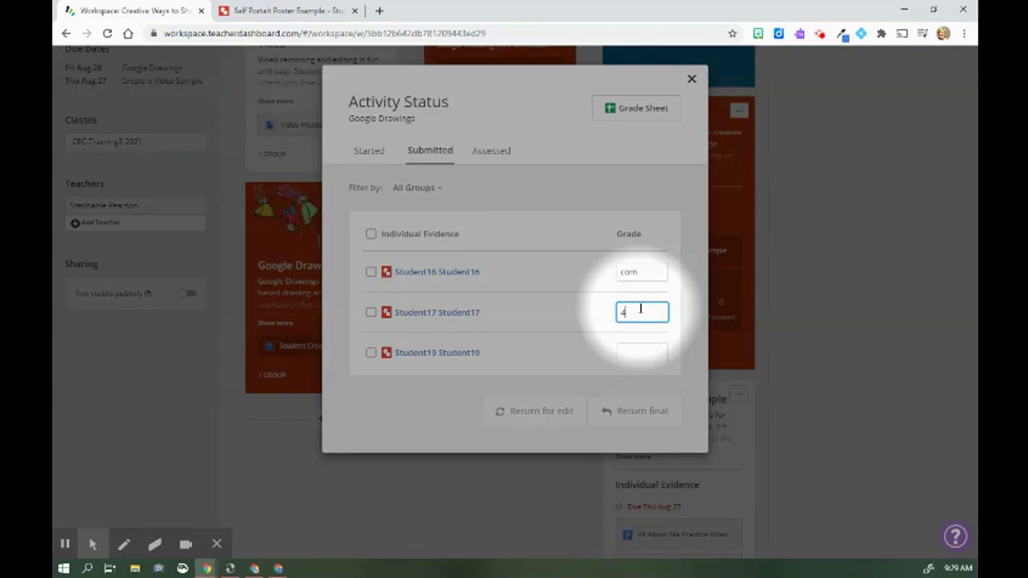
# Step: Grade Student19's submission with an orange, a yellow and a green heart emoji
pyautogui.click(636, 351)
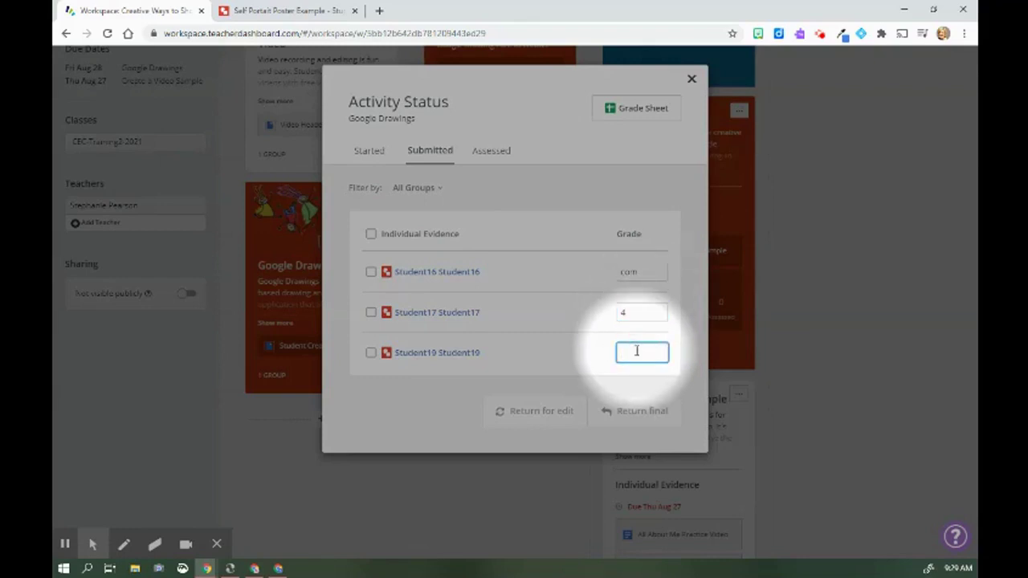
pyautogui.rightClick(636, 351)
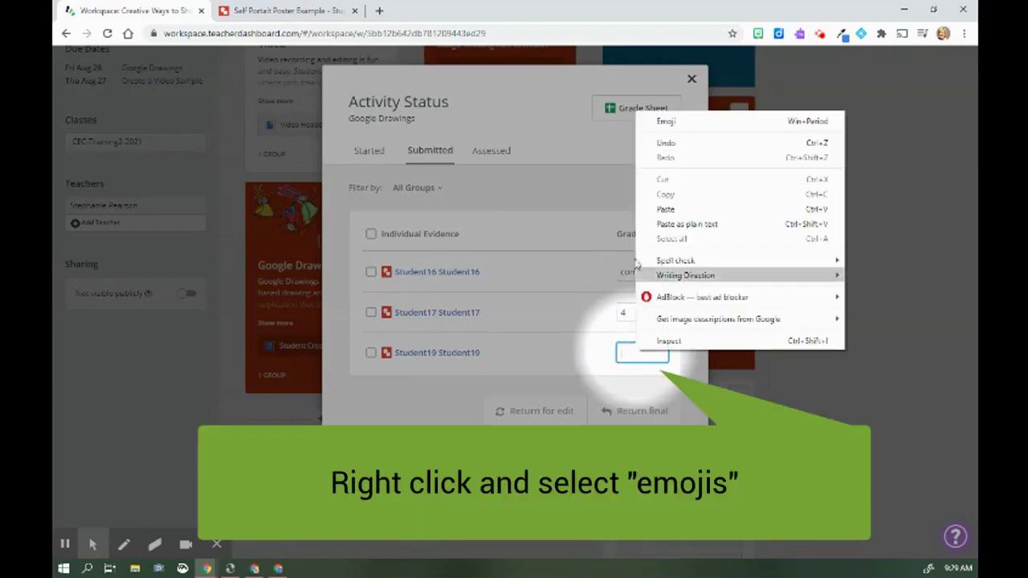
pyautogui.click(666, 122)
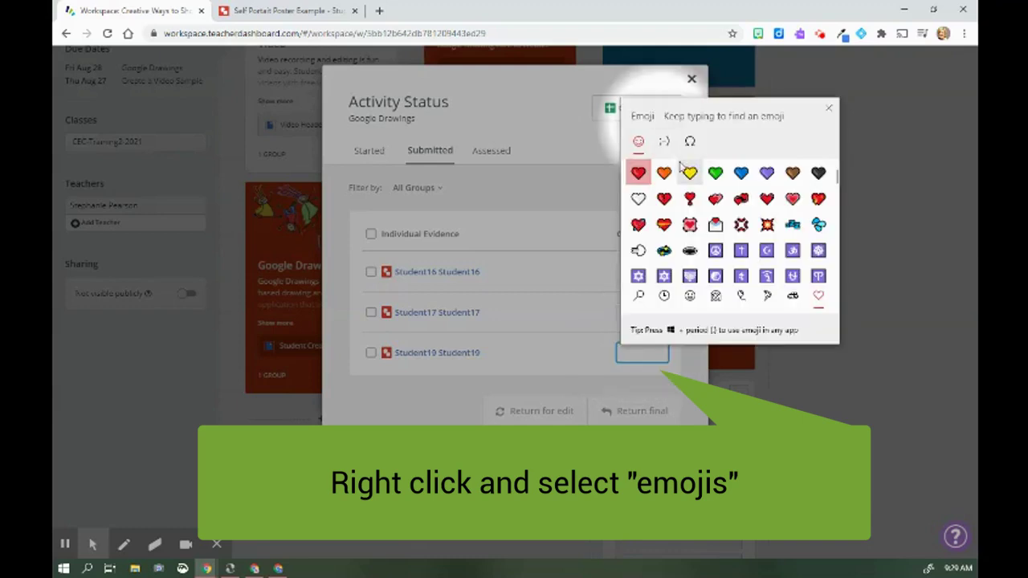
pyautogui.click(664, 173)
pyautogui.click(690, 174)
pyautogui.click(716, 174)
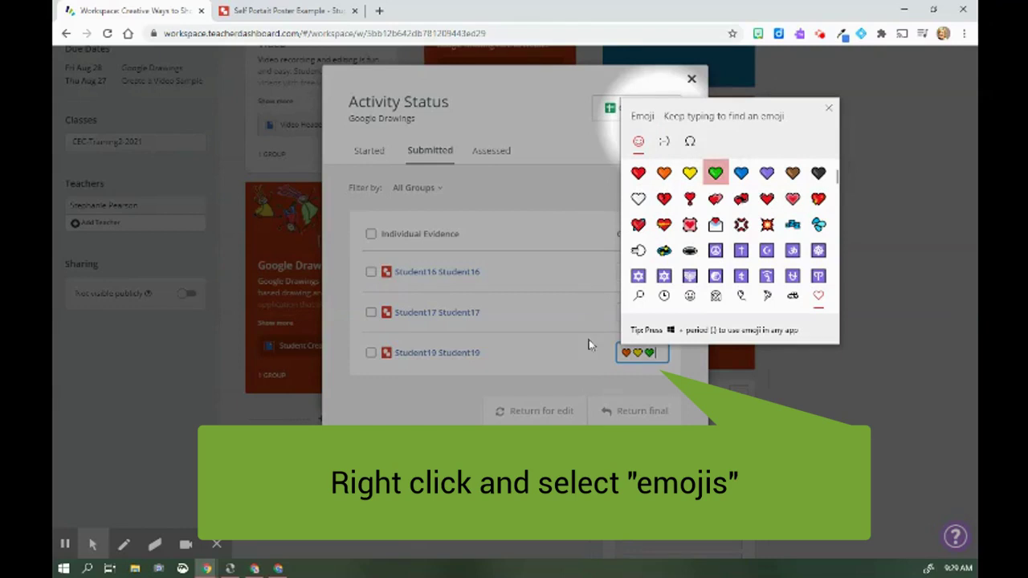
pyautogui.click(539, 367)
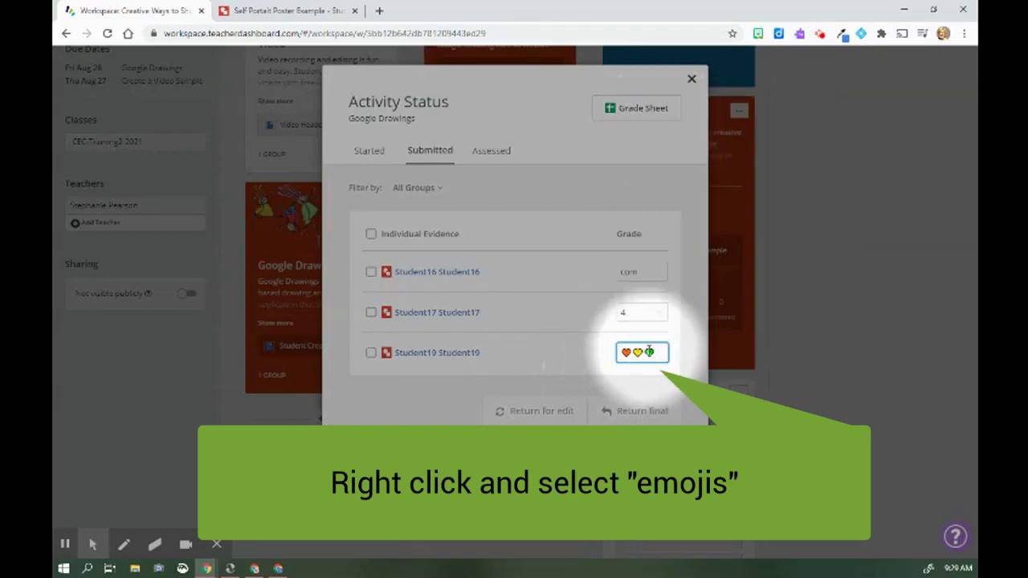
# Step: Return the graded work of Student19, Student17 and Student16 as final
pyautogui.click(371, 352)
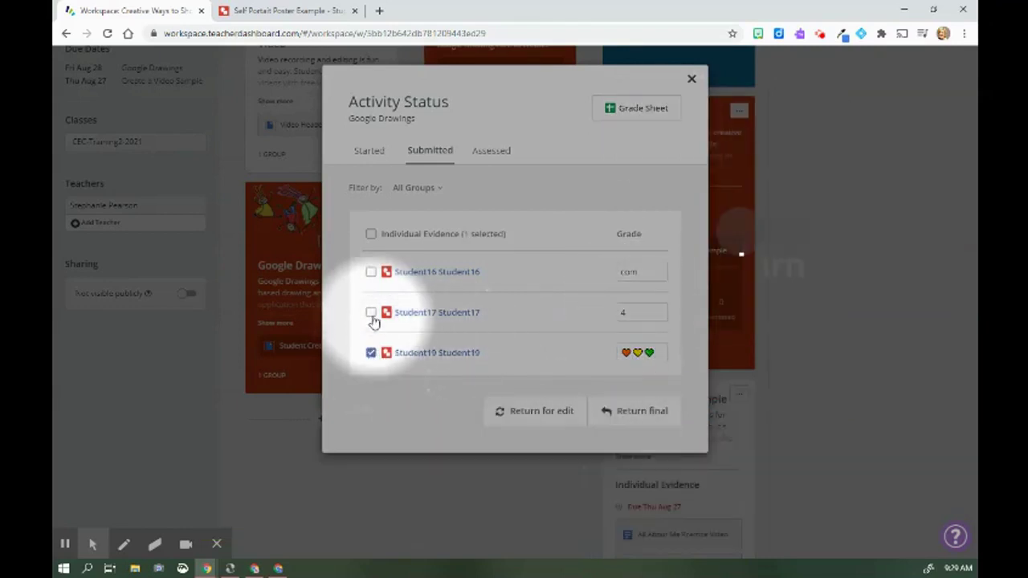
pyautogui.click(371, 312)
pyautogui.click(370, 273)
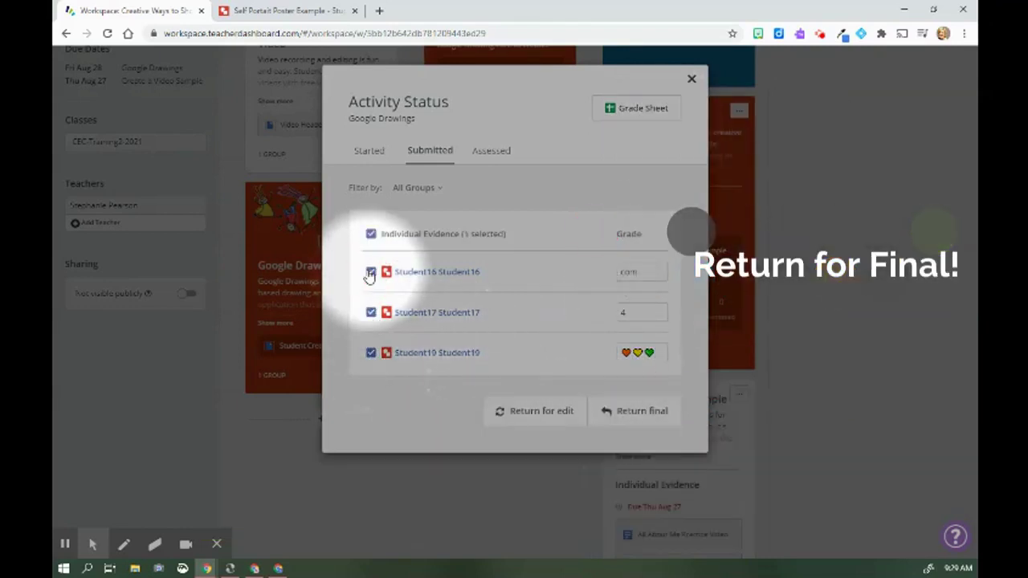
pyautogui.click(642, 413)
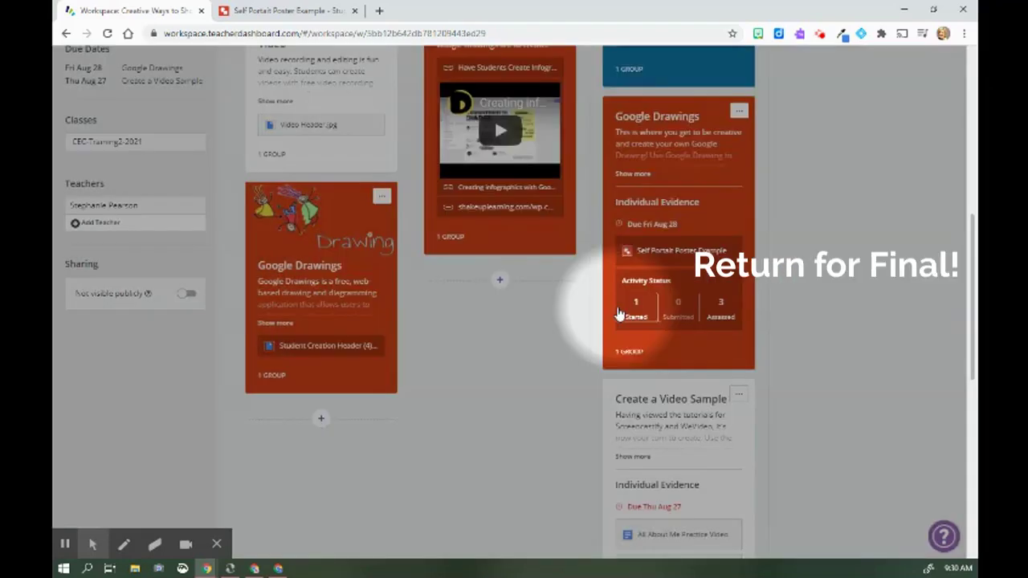
# Step: Open the workspace grade sheet from the Google Drawings card's assessed work and widen the Student column to fit the names
pyautogui.click(721, 304)
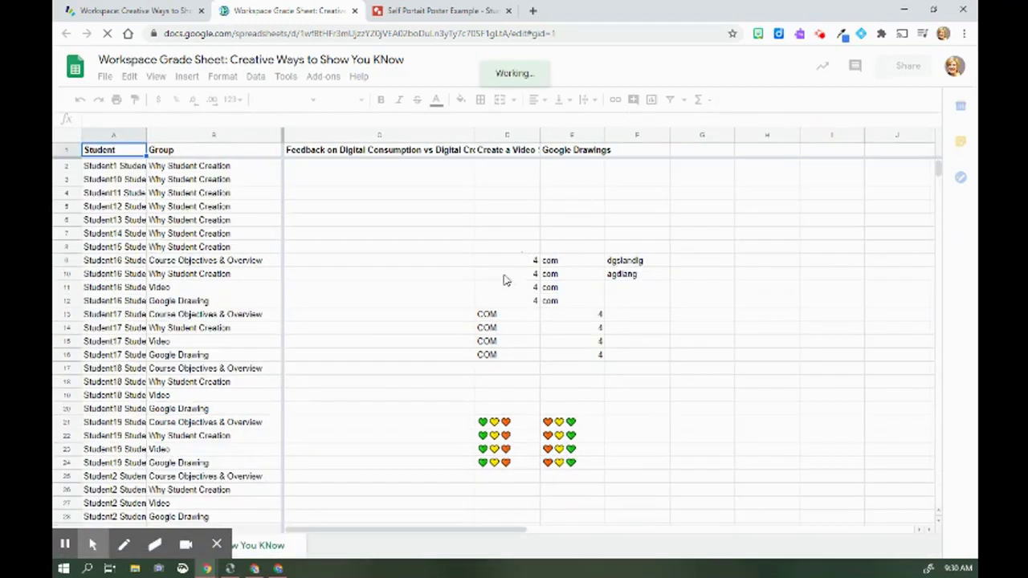
pyautogui.scroll(-4, 551, 442)
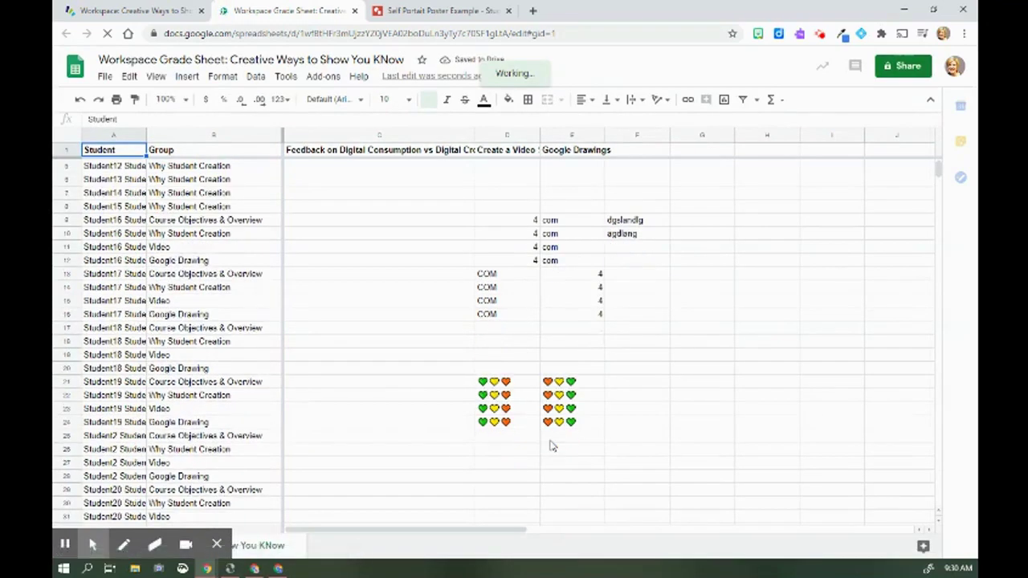
pyautogui.scroll(4, 551, 445)
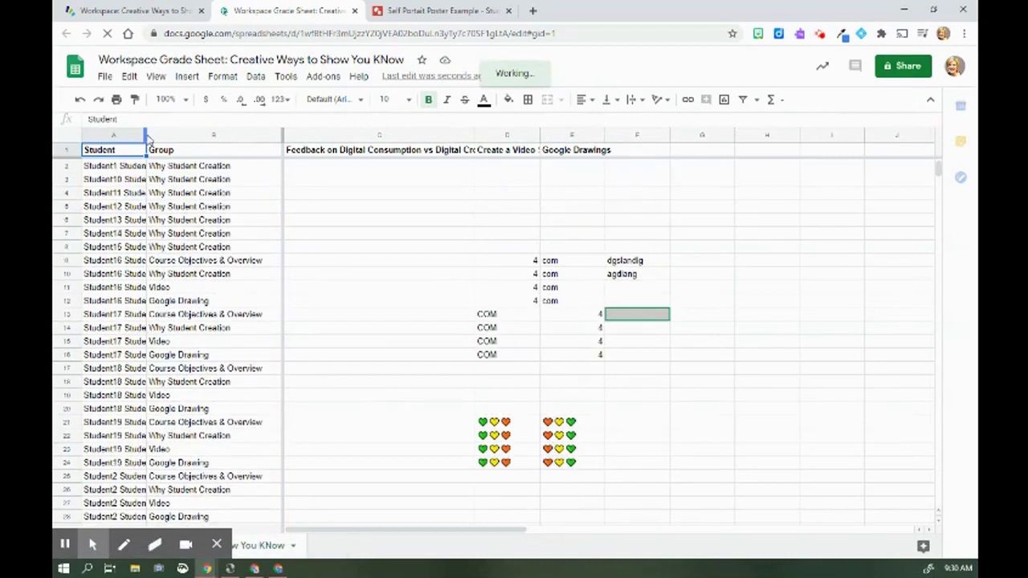
pyautogui.moveTo(144, 131); pyautogui.dragTo(206, 137)
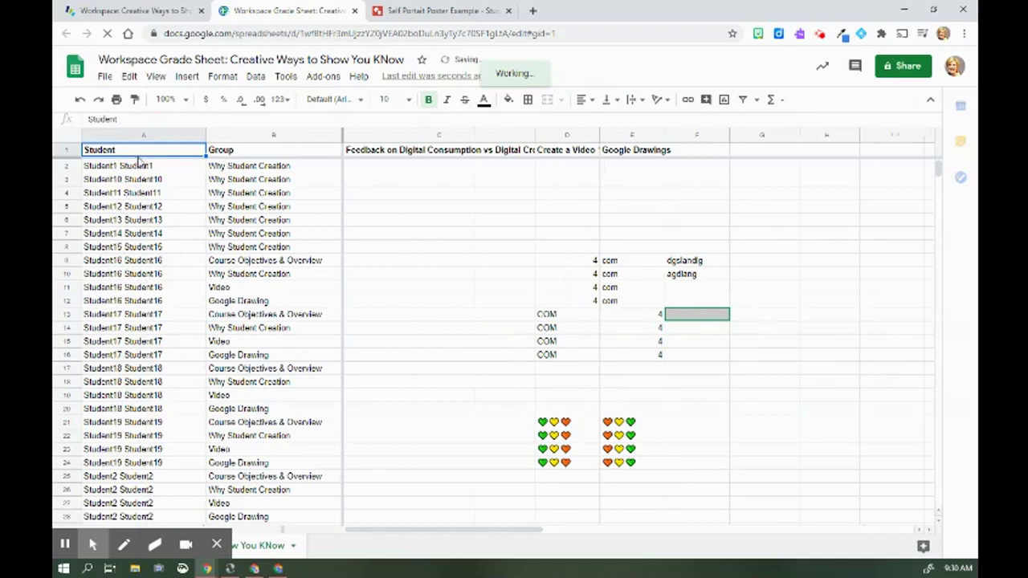